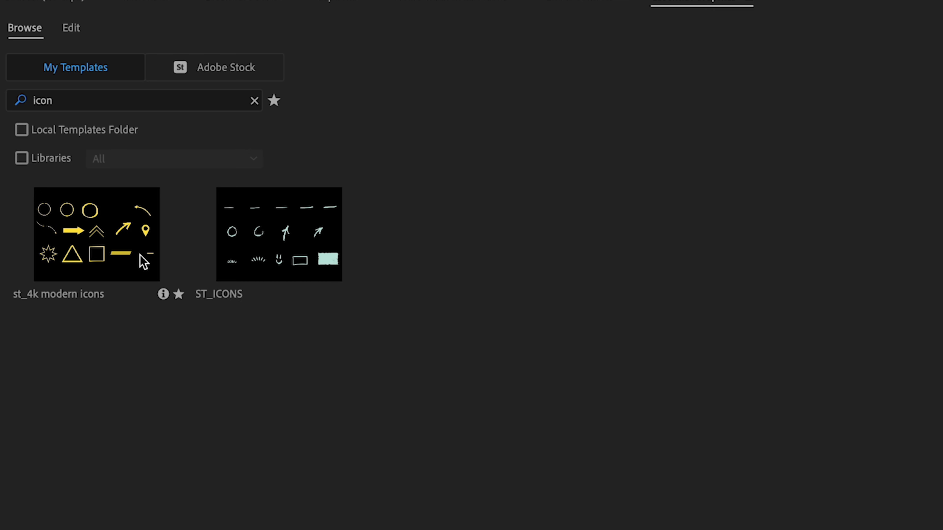
Step: Add the st_4k modern icons template to the start of the Icons sequence
{"action": "left_click_drag", "start_coordinate": [118, 257], "coordinate": [124, 278]}
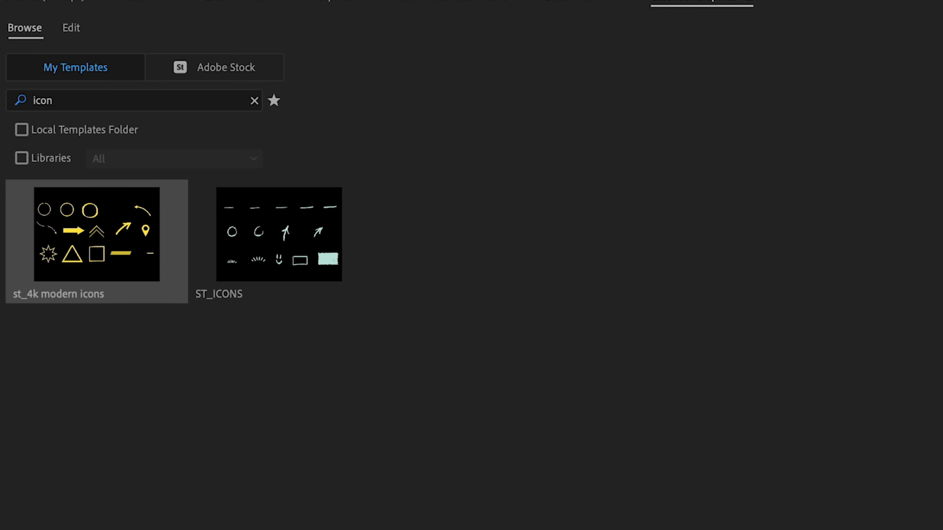
{"action": "key", "text": "="}
{"action": "key", "text": "="}
{"action": "key", "text": "="}
{"action": "key", "text": "="}
{"action": "key", "text": "="}
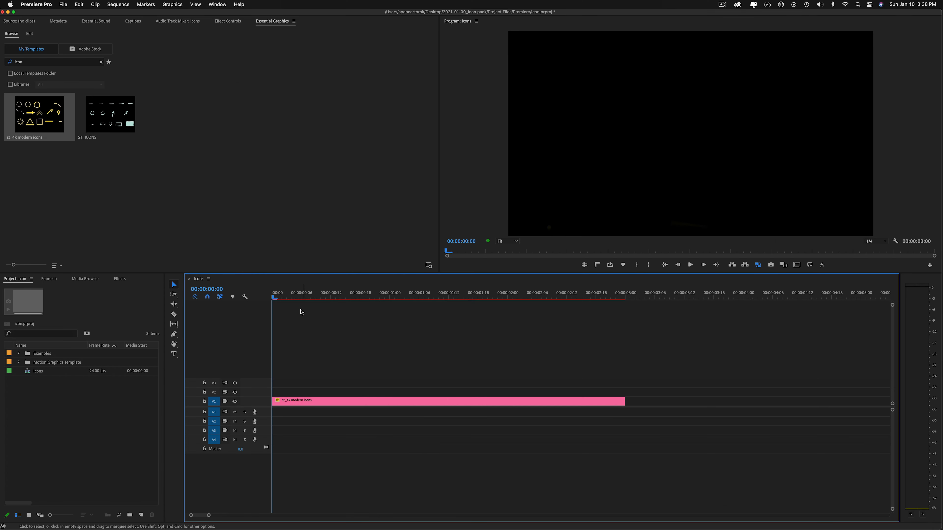
Step: Fit the modern icons clip to the sequence with Set to Frame Size
{"action": "left_click_drag", "start_coordinate": [291, 301], "coordinate": [316, 300]}
{"action": "right_click", "coordinate": [339, 401]}
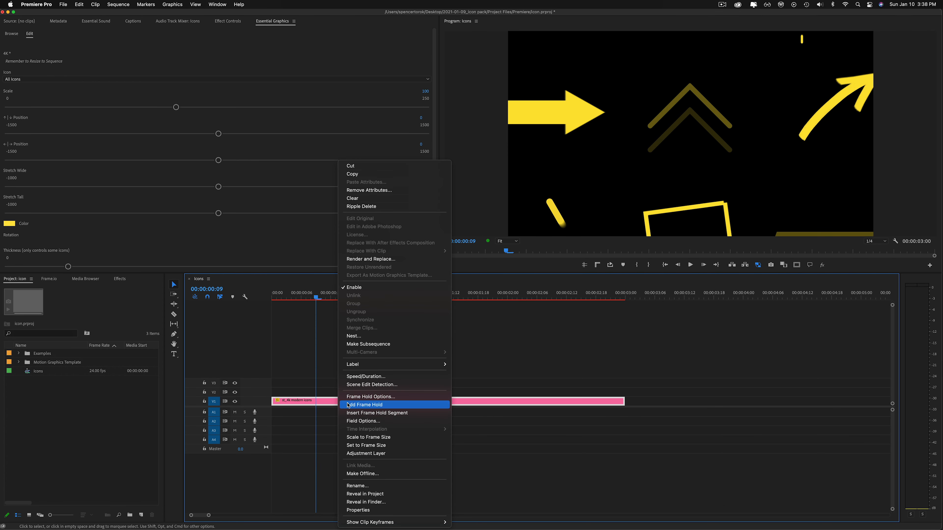
{"action": "left_click", "coordinate": [373, 446]}
Step: Play back the icon animations and review the template's adjustable settings from scale to opacity
{"action": "key", "text": "space"}
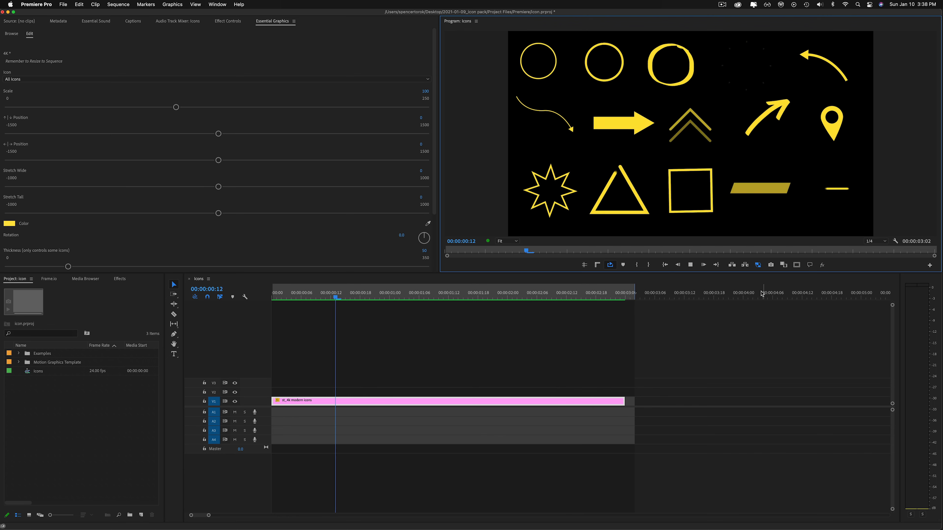
{"action": "key", "text": "space"}
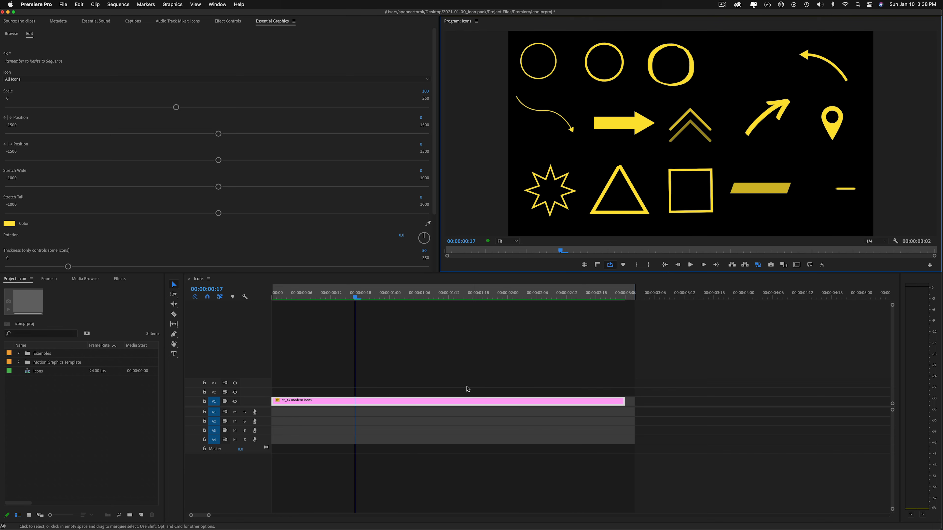
{"action": "scroll", "coordinate": [152, 248], "scroll_direction": "down", "scroll_amount": 1}
{"action": "scroll", "coordinate": [74, 224], "scroll_direction": "up", "scroll_amount": 1}
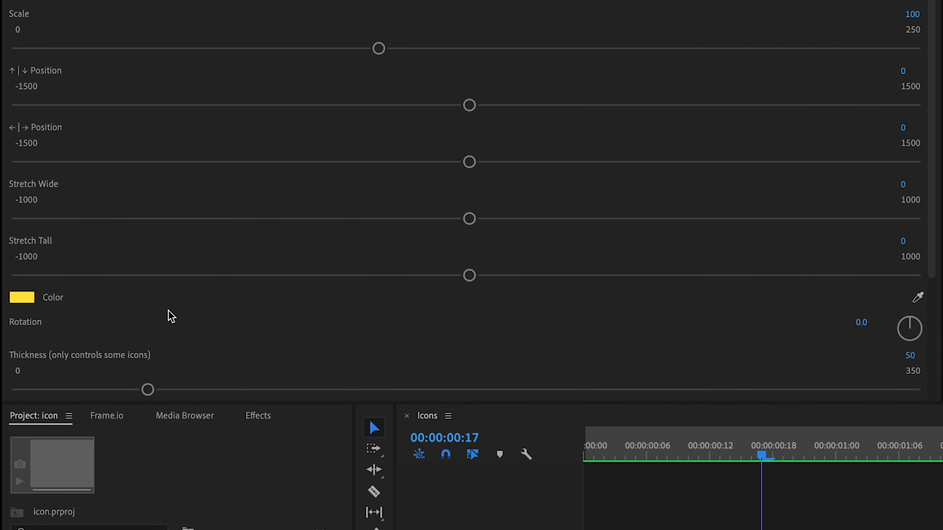
{"action": "scroll", "coordinate": [77, 230], "scroll_direction": "down", "scroll_amount": 4}
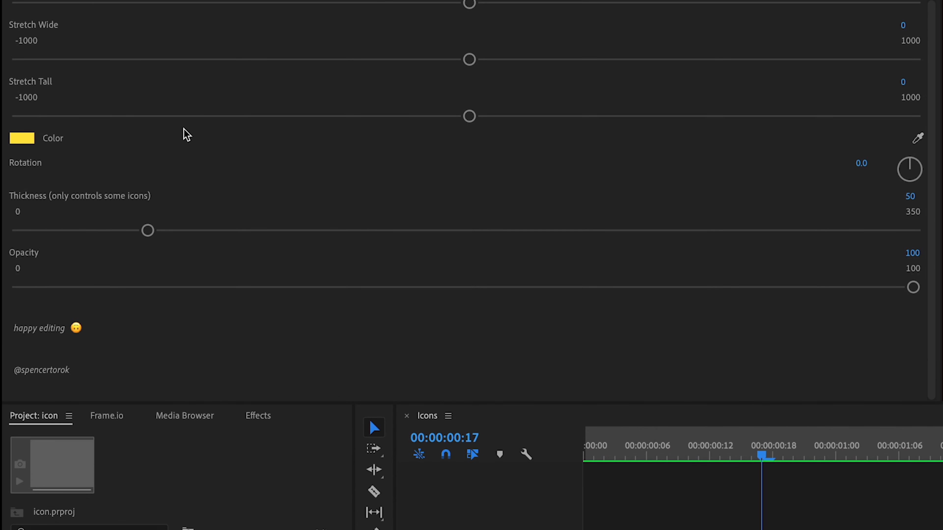
{"action": "scroll", "coordinate": [186, 169], "scroll_direction": "up", "scroll_amount": 2}
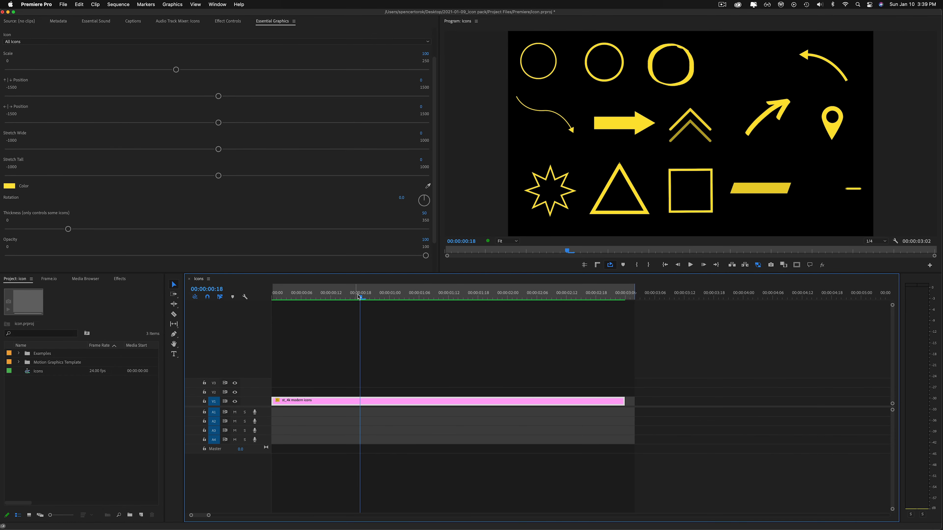
{"action": "mouse_move", "coordinate": [358, 298]}
{"action": "left_mouse_down"}
{"action": "mouse_move", "coordinate": [348, 297]}
{"action": "mouse_move", "coordinate": [376, 296]}
{"action": "left_mouse_up"}
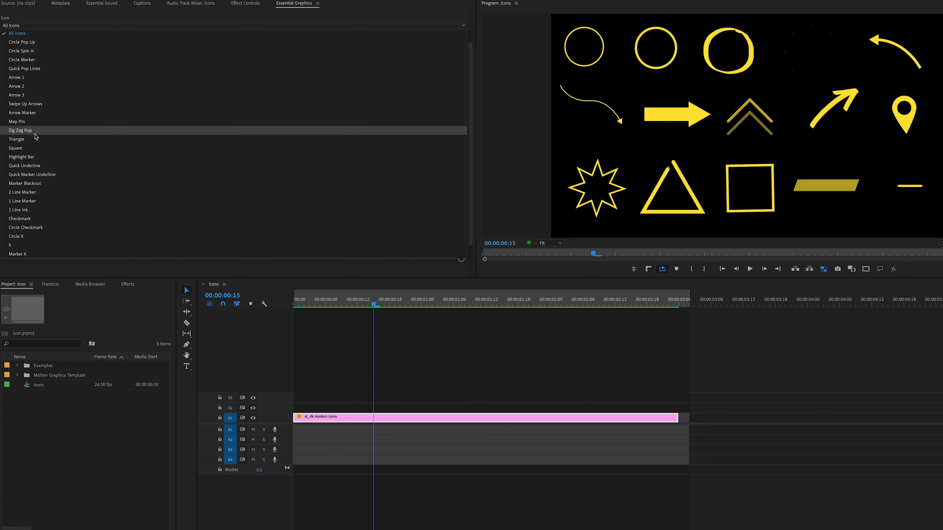
Step: Switch the graphic to the Square icon and try a much greater line thickness
{"action": "left_click", "coordinate": [34, 148]}
{"action": "left_click_drag", "start_coordinate": [71, 229], "coordinate": [371, 221]}
{"action": "key", "text": "ctrl+z"}
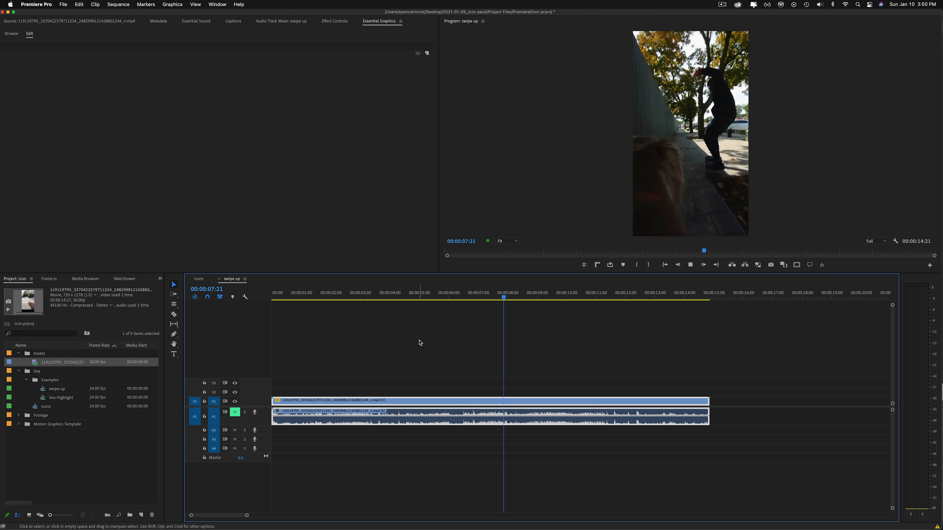
Step: Place the st_4k modern icons template on V3 of the swipe up sequence and extend it to the video's full length
{"action": "left_click", "coordinate": [438, 294]}
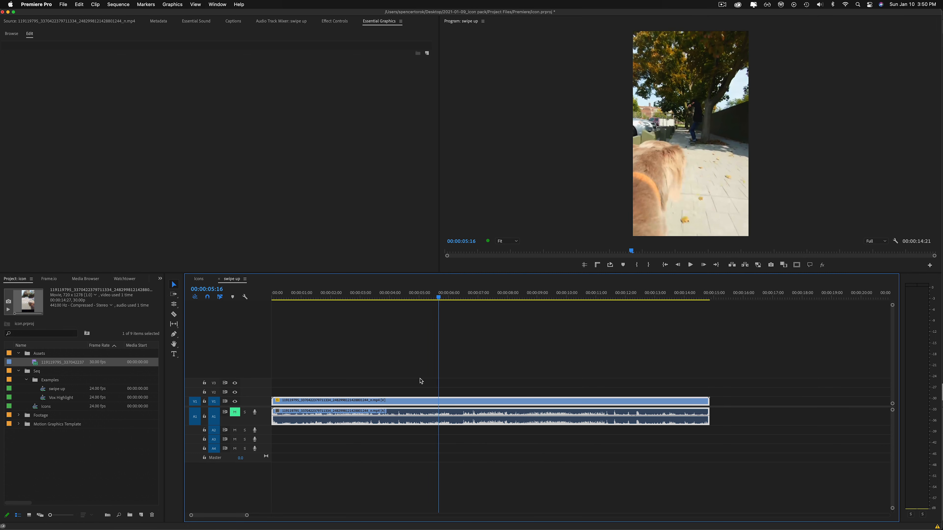
{"action": "left_click_drag", "start_coordinate": [409, 294], "coordinate": [379, 294]}
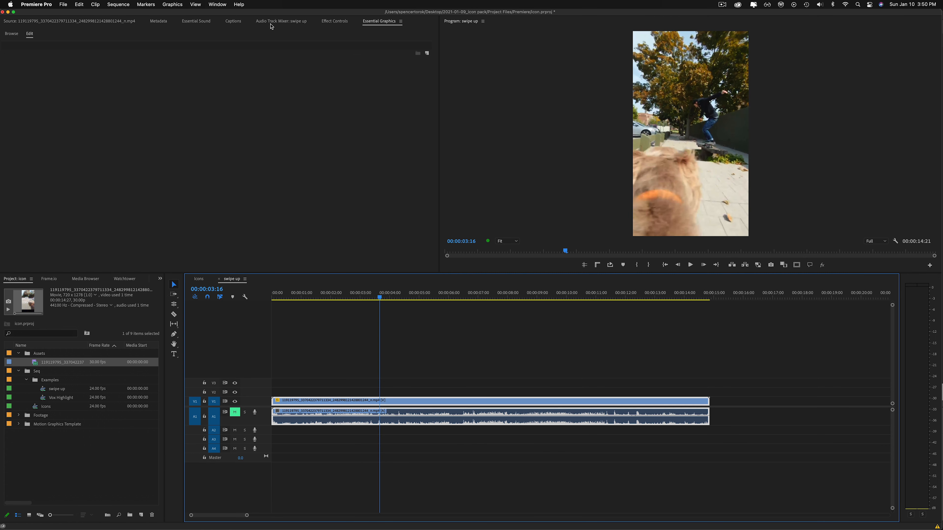
{"action": "left_click_drag", "start_coordinate": [40, 114], "coordinate": [273, 392]}
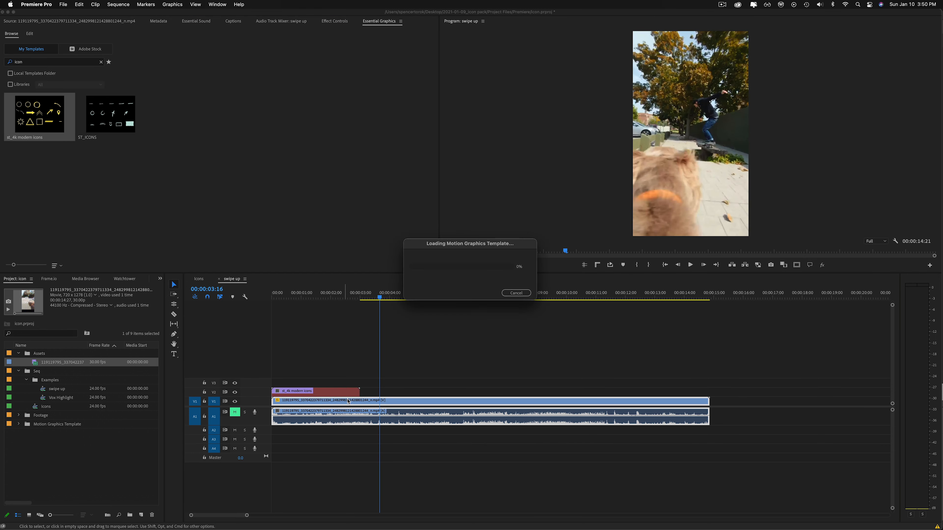
{"action": "left_click_drag", "start_coordinate": [361, 392], "coordinate": [711, 386]}
{"action": "left_click_drag", "start_coordinate": [392, 392], "coordinate": [396, 373]}
{"action": "left_click", "coordinate": [396, 374]}
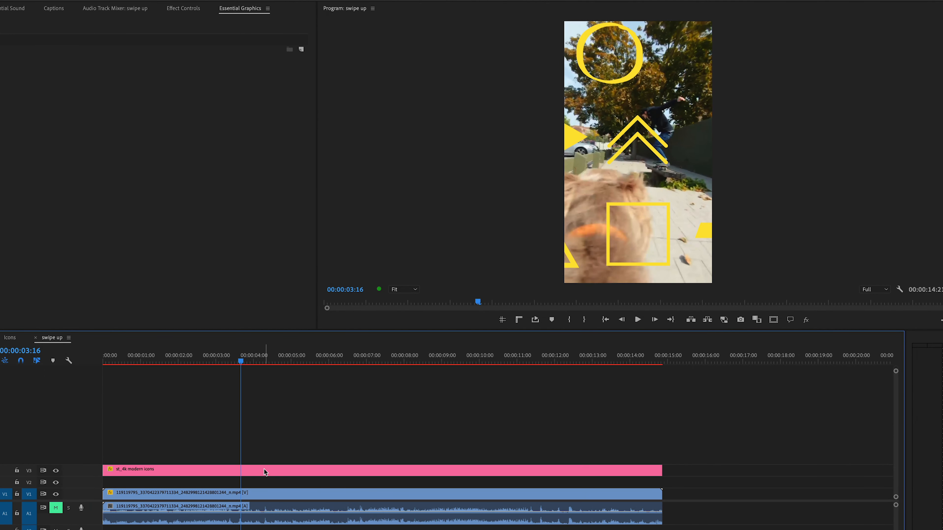
Step: Apply Set to Frame Size to the icons clip above the vertical video
{"action": "left_click", "coordinate": [264, 469]}
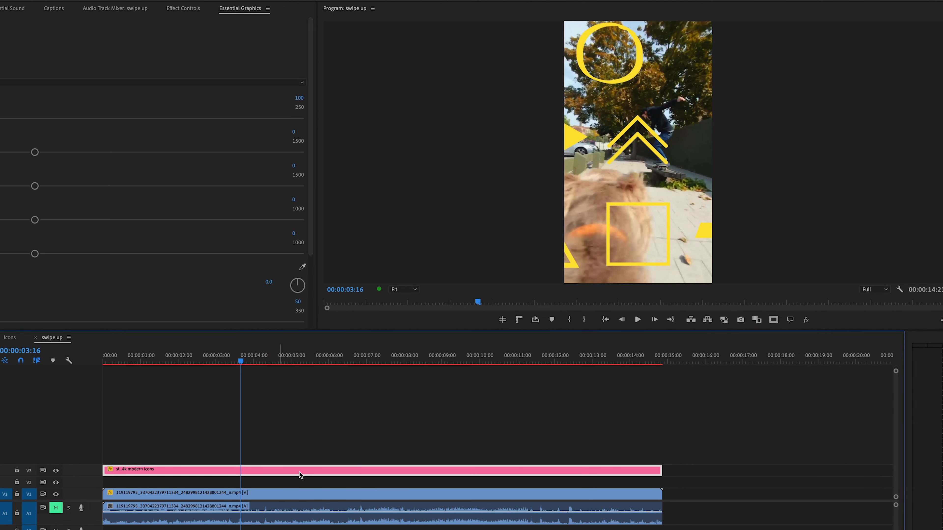
{"action": "right_click", "coordinate": [284, 470]}
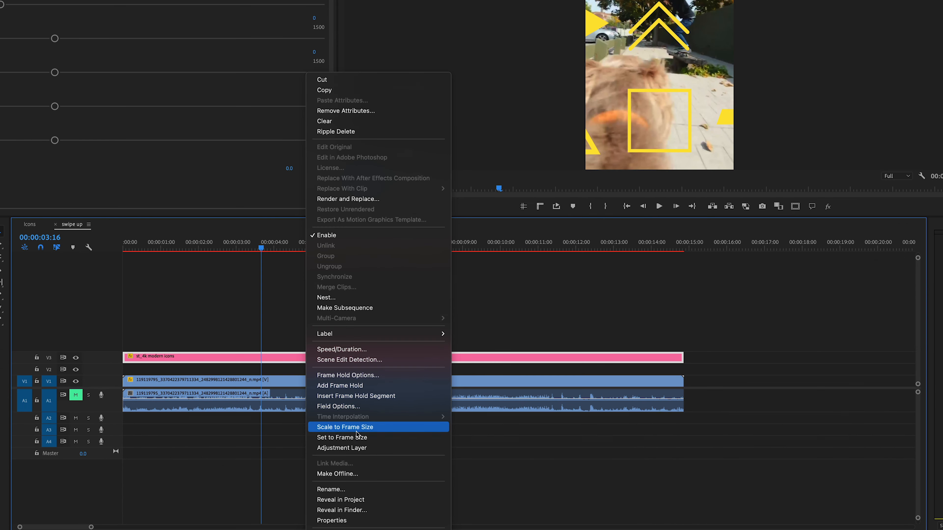
{"action": "left_click", "coordinate": [357, 438]}
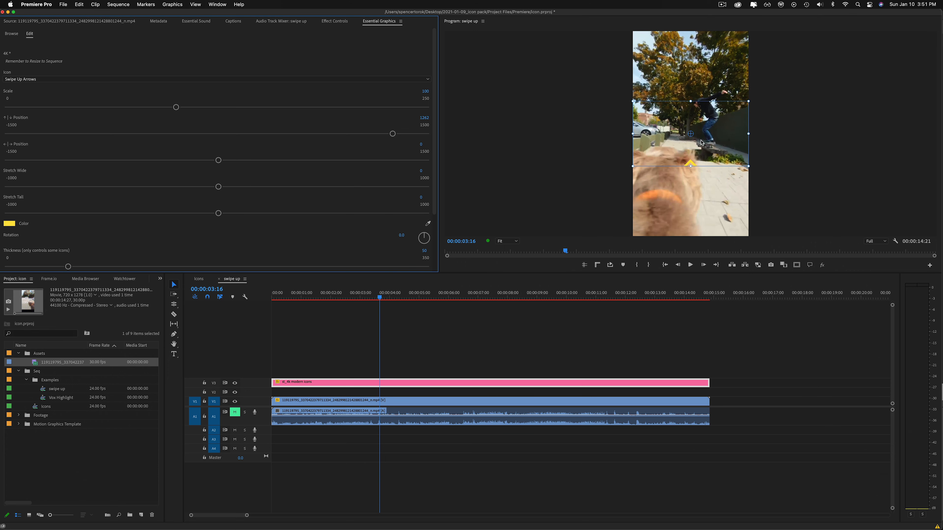
Step: Delete the resized icons clip and add the st_4k modern icons template again above the video, starting at the sequence's beginning
{"action": "left_click", "coordinate": [395, 390]}
{"action": "key", "text": "Delete"}
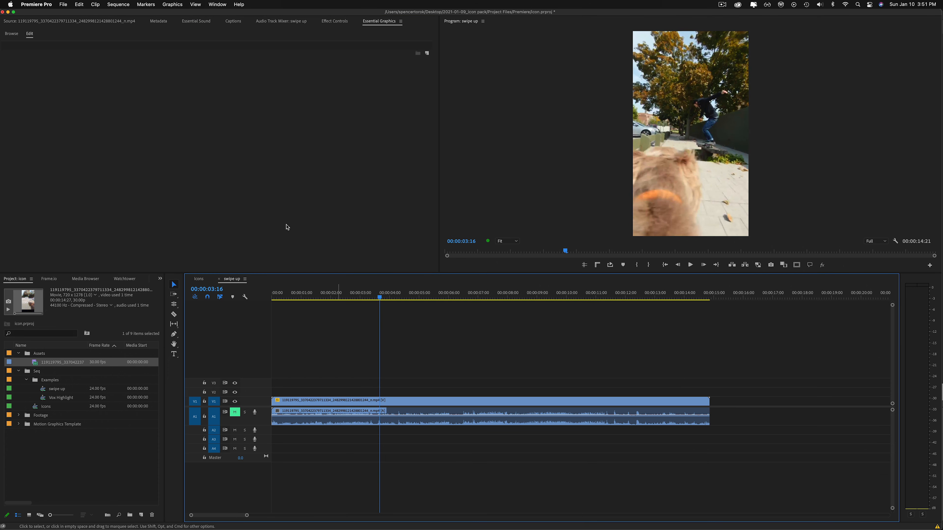
{"action": "left_click", "coordinate": [15, 34]}
{"action": "left_click_drag", "start_coordinate": [409, 392], "coordinate": [273, 394]}
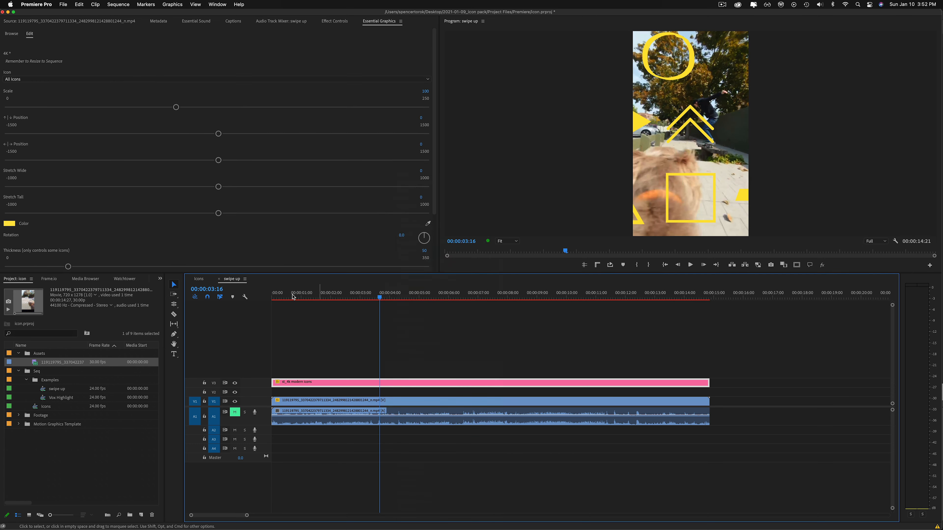
Step: Change the graphic's icon from All Icons to Swipe Up Arrows
{"action": "scroll", "coordinate": [148, 74], "scroll_direction": "down", "scroll_amount": 1}
{"action": "left_click", "coordinate": [148, 74]}
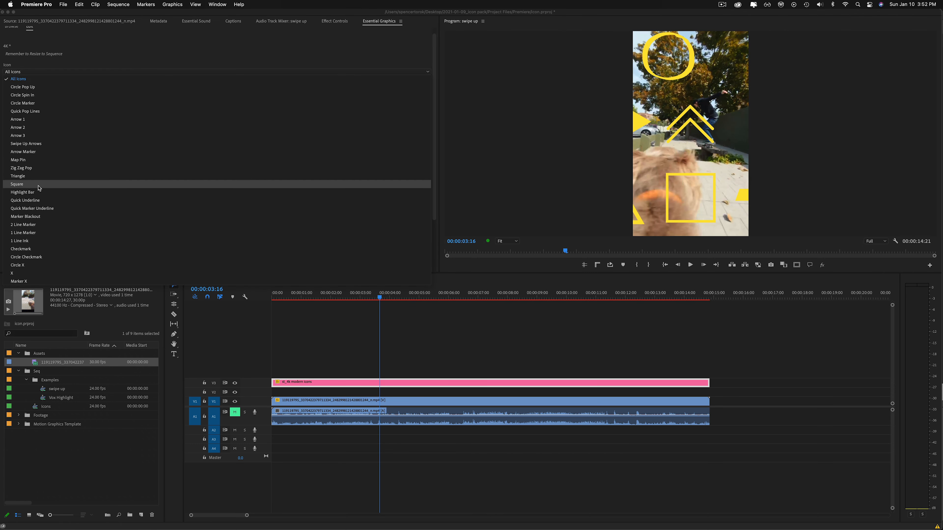
{"action": "left_click", "coordinate": [104, 144]}
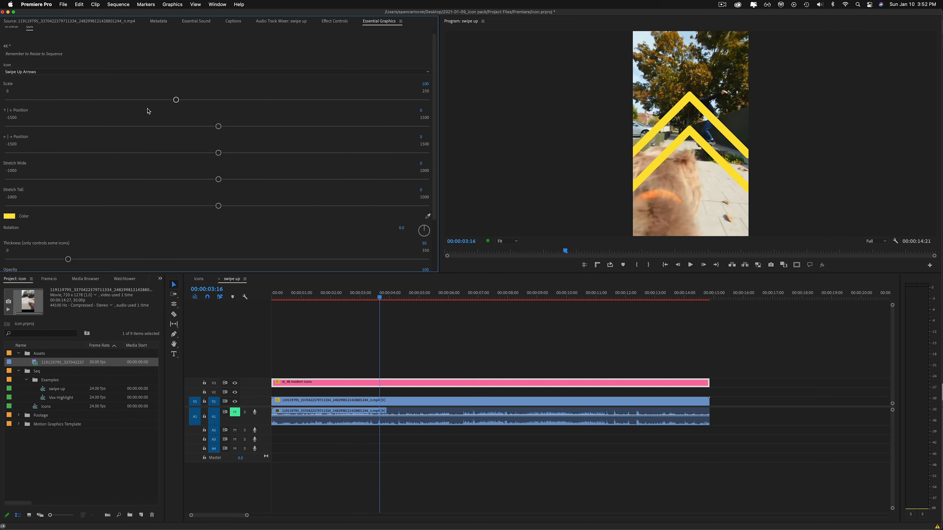
Step: Scale the arrows to 30, set Stretch Wide to 30 and lower them to a vertical position of about 685
{"action": "left_click_drag", "start_coordinate": [177, 101], "coordinate": [129, 100]}
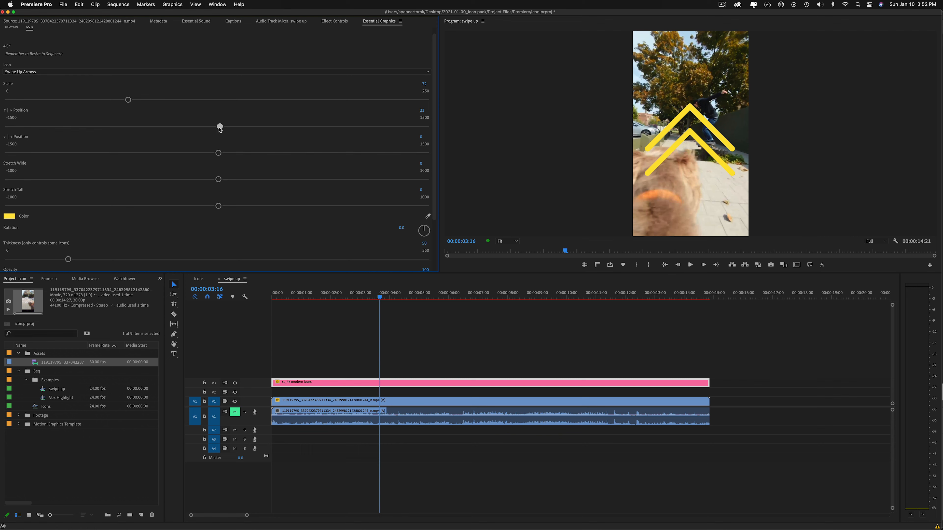
{"action": "left_click_drag", "start_coordinate": [220, 126], "coordinate": [276, 126]}
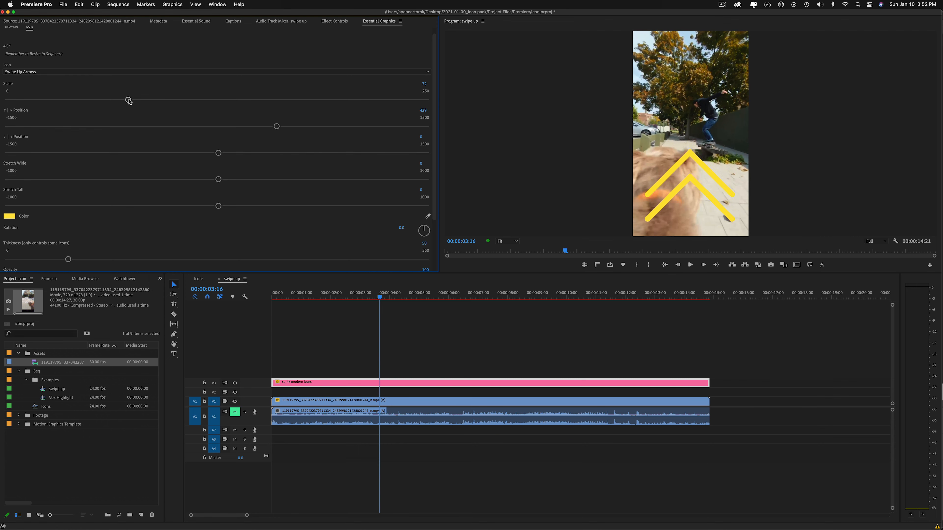
{"action": "left_click_drag", "start_coordinate": [129, 101], "coordinate": [58, 100]}
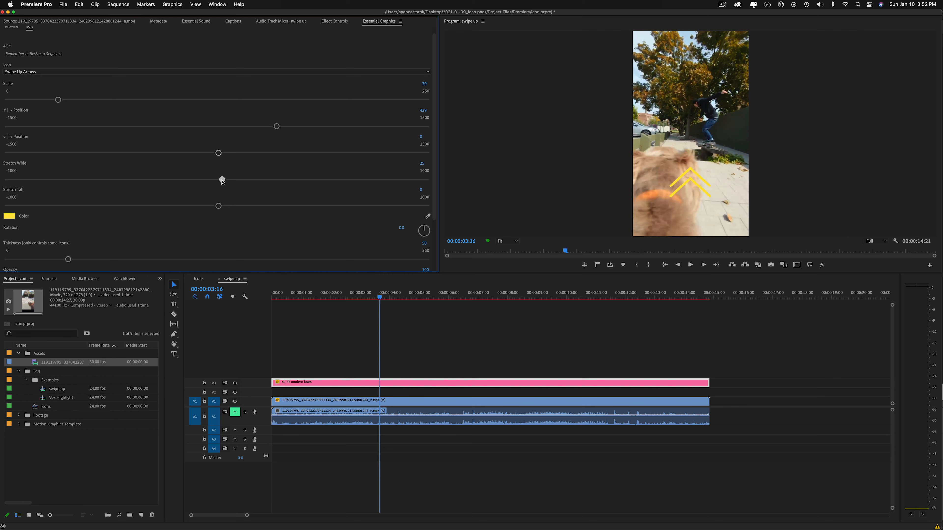
{"action": "left_click_drag", "start_coordinate": [283, 127], "coordinate": [312, 126]}
Step: Restyle the swipe up arrows with a thickness of 98, an opacity of 74 and a blue color
{"action": "scroll", "coordinate": [229, 236], "scroll_direction": "down", "scroll_amount": 3}
{"action": "left_click_drag", "start_coordinate": [69, 216], "coordinate": [124, 215]}
{"action": "left_click", "coordinate": [11, 172]}
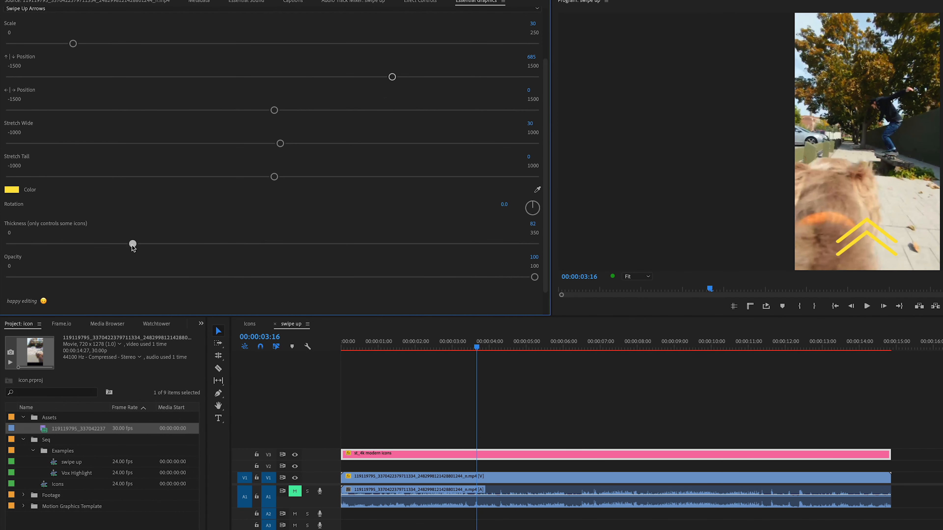
{"action": "left_click_drag", "start_coordinate": [508, 304], "coordinate": [484, 351]}
{"action": "left_click", "coordinate": [586, 233]}
Step: Check the arrow animation over the video and trim the arrows clip's end to a length of about 0.7 seconds
{"action": "left_click", "coordinate": [350, 348]}
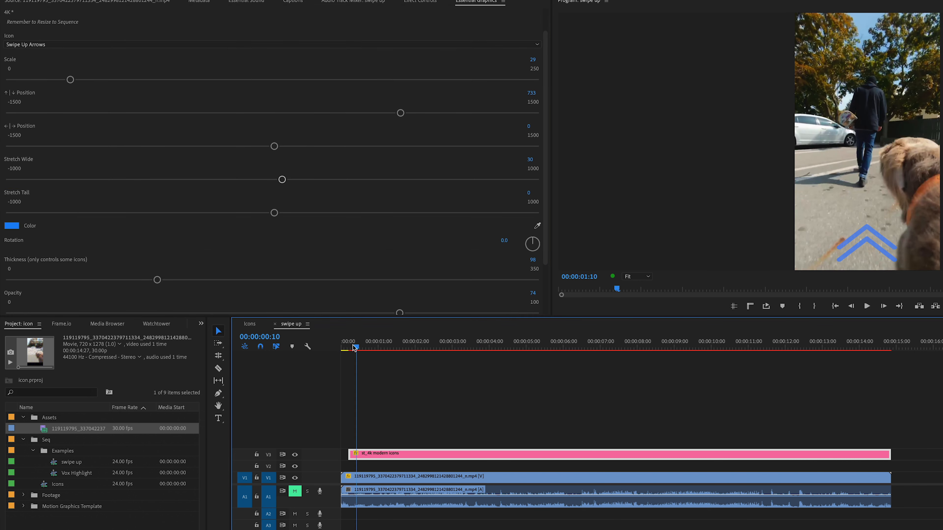
{"action": "mouse_move", "coordinate": [350, 348]}
{"action": "left_mouse_down"}
{"action": "mouse_move", "coordinate": [394, 348]}
{"action": "mouse_move", "coordinate": [349, 352]}
{"action": "mouse_move", "coordinate": [370, 349]}
{"action": "left_mouse_up"}
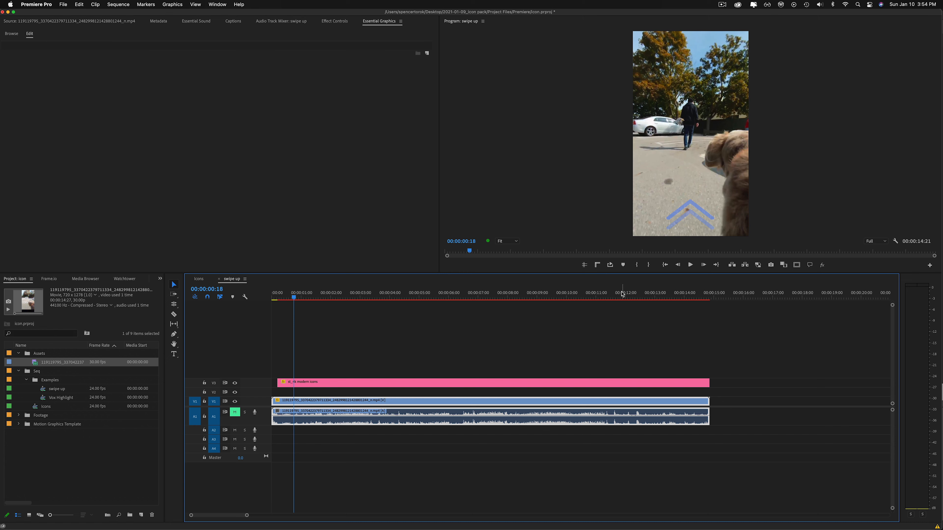
{"action": "left_click_drag", "start_coordinate": [687, 297], "coordinate": [620, 301]}
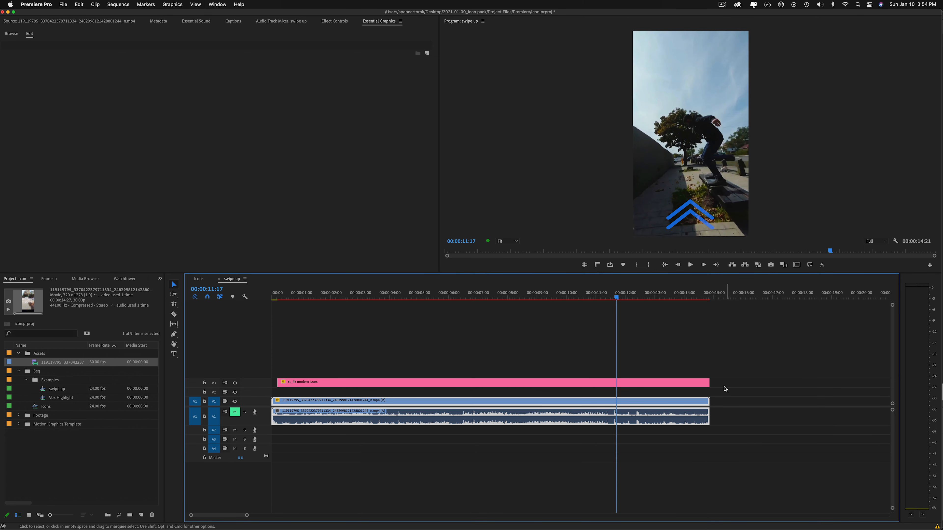
{"action": "left_click_drag", "start_coordinate": [709, 383], "coordinate": [298, 380]}
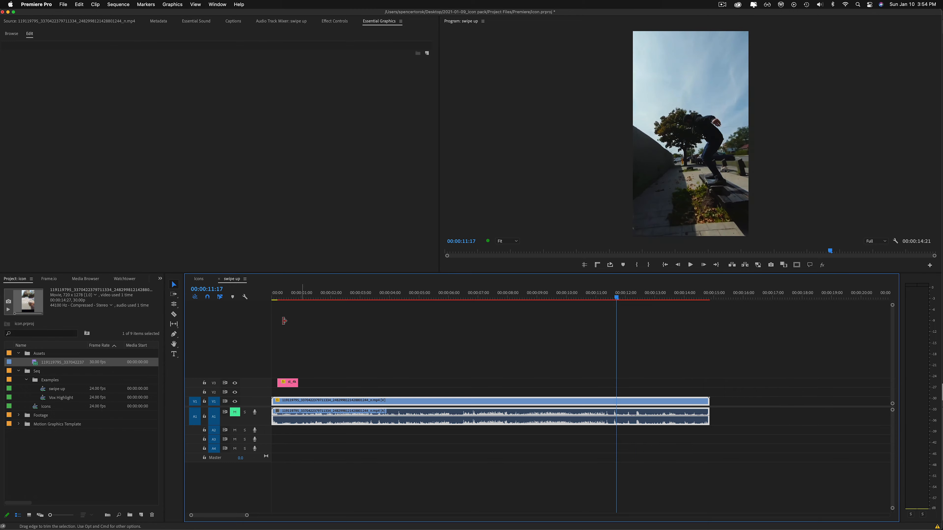
Step: Duplicate the shortened arrows clip repeatedly along its track to loop the swipe-up animation, and render the preview
{"action": "left_click_drag", "start_coordinate": [60, 271], "coordinate": [99, 273]}
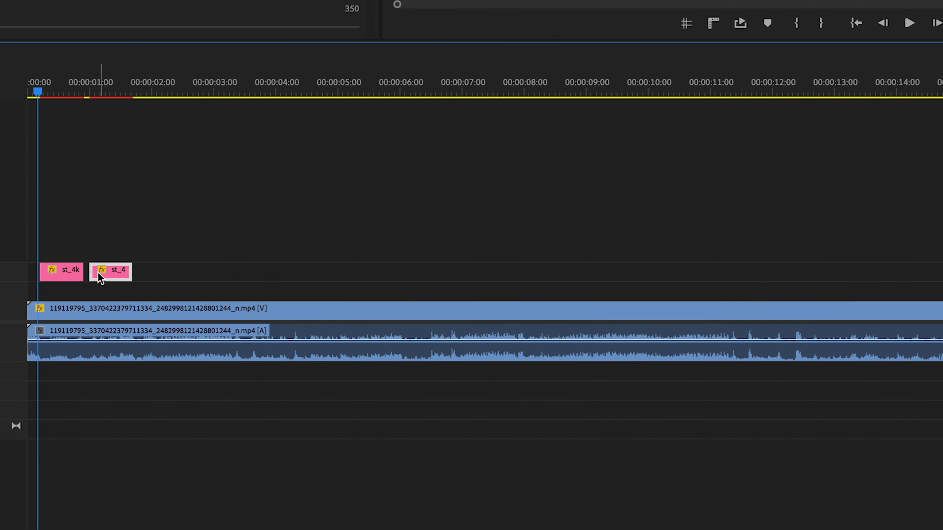
{"action": "left_click_drag", "start_coordinate": [145, 227], "coordinate": [67, 276]}
{"action": "left_click_drag", "start_coordinate": [67, 275], "coordinate": [155, 276]}
{"action": "left_click_drag", "start_coordinate": [245, 223], "coordinate": [254, 276]}
{"action": "left_click_drag", "start_coordinate": [477, 212], "coordinate": [67, 276]}
{"action": "left_click_drag", "start_coordinate": [67, 276], "coordinate": [419, 276]}
{"action": "key", "text": "Return"}
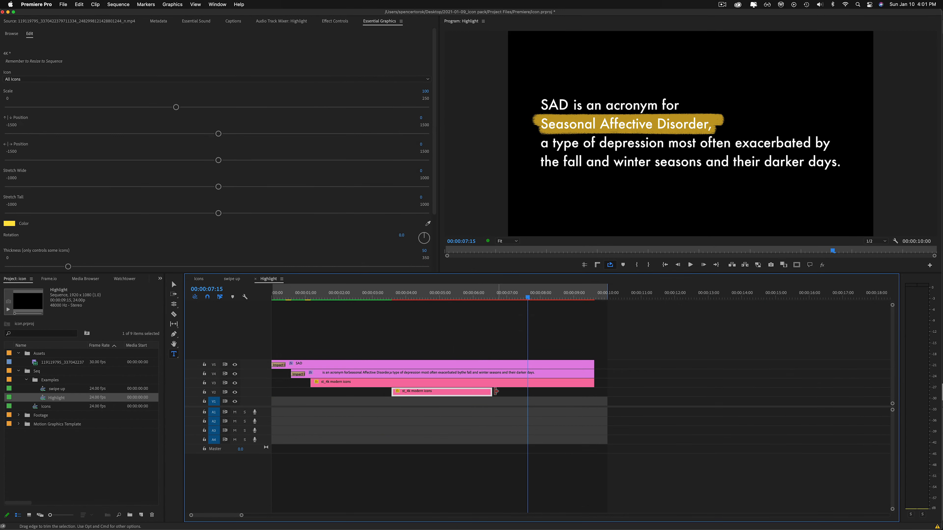
Step: In the Highlight sequence, extend the V2 icons clip to the end of the text clips and apply Set to Frame Size
{"action": "left_click_drag", "start_coordinate": [492, 392], "coordinate": [569, 392]}
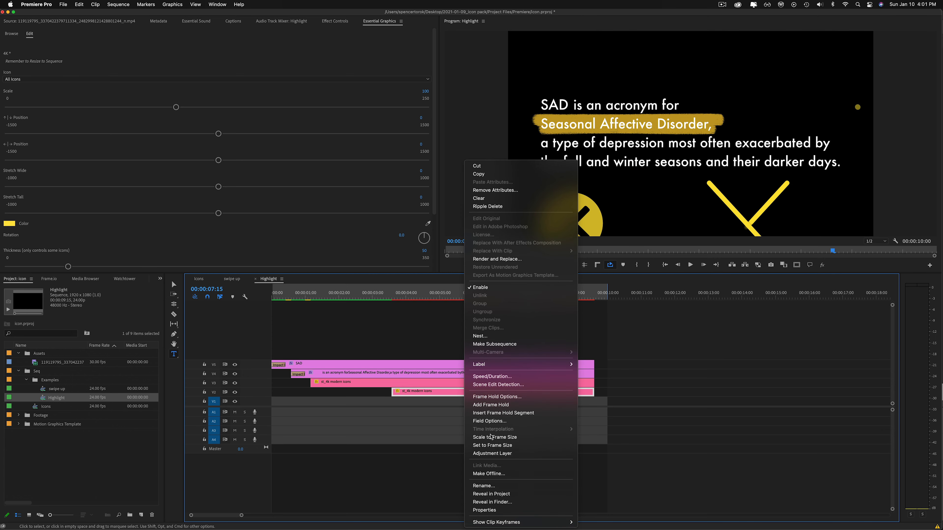
{"action": "left_click", "coordinate": [493, 446]}
Step: Set the V2 graphic's icon to 1 Line Ink and lower the highlight to a vertical position of 283
{"action": "left_click", "coordinate": [104, 80]}
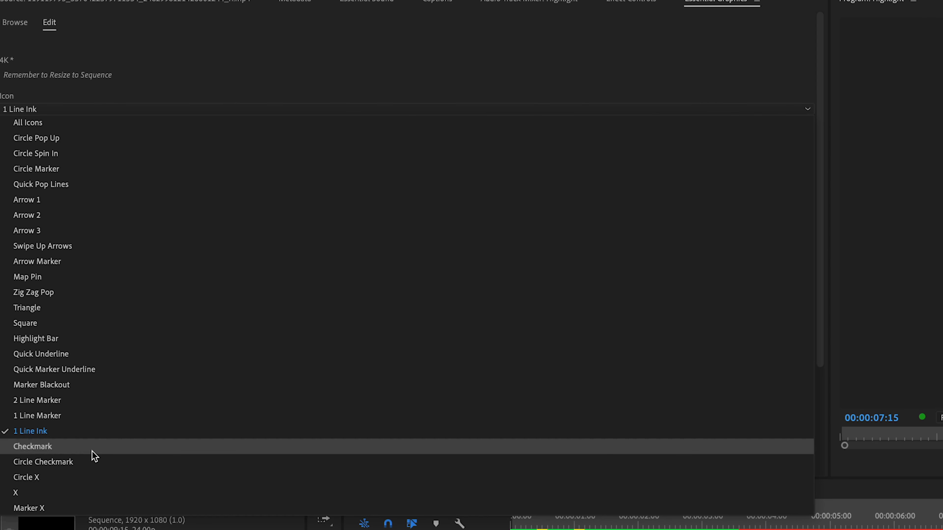
{"action": "left_click", "coordinate": [50, 250]}
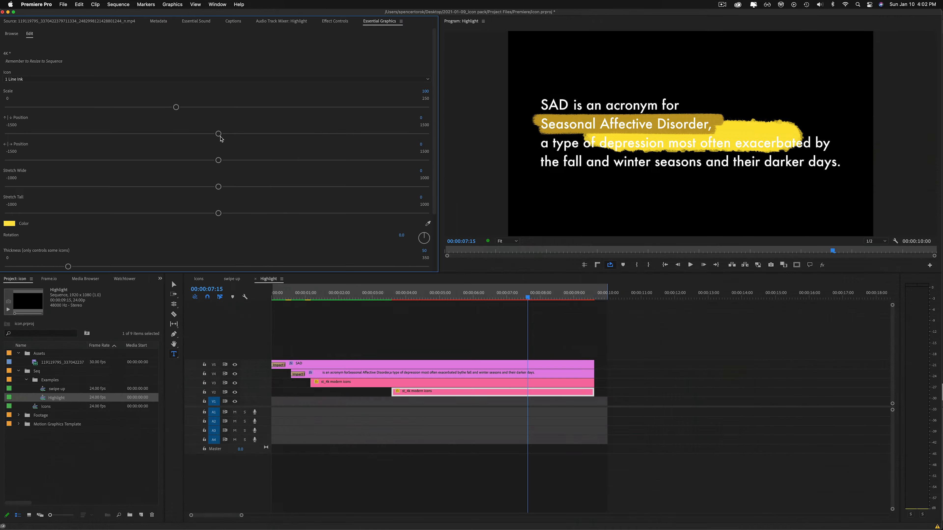
{"action": "left_click_drag", "start_coordinate": [409, 212], "coordinate": [432, 217]}
{"action": "left_click_drag", "start_coordinate": [233, 137], "coordinate": [257, 134]}
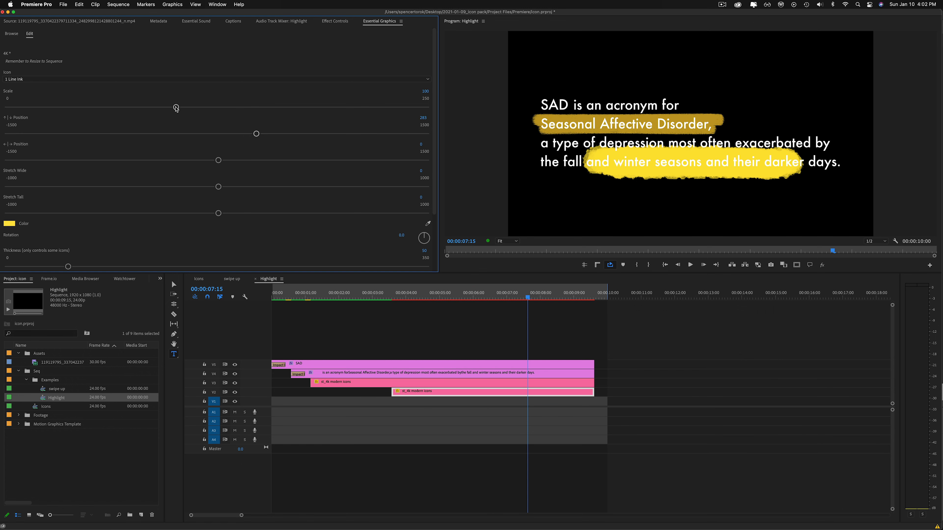
Step: Fit the V2 highlight over "fall and winter seasons" with scale 74, vertical position 286, horizontal position -627, Stretch Wide -19 and Stretch Tall -21
{"action": "left_click_drag", "start_coordinate": [176, 109], "coordinate": [130, 112]}
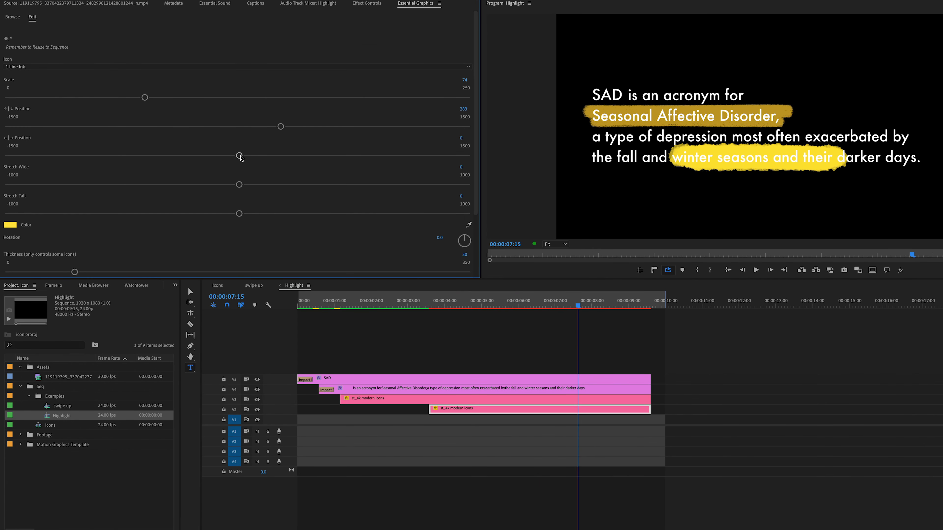
{"action": "left_click_drag", "start_coordinate": [240, 157], "coordinate": [150, 155]}
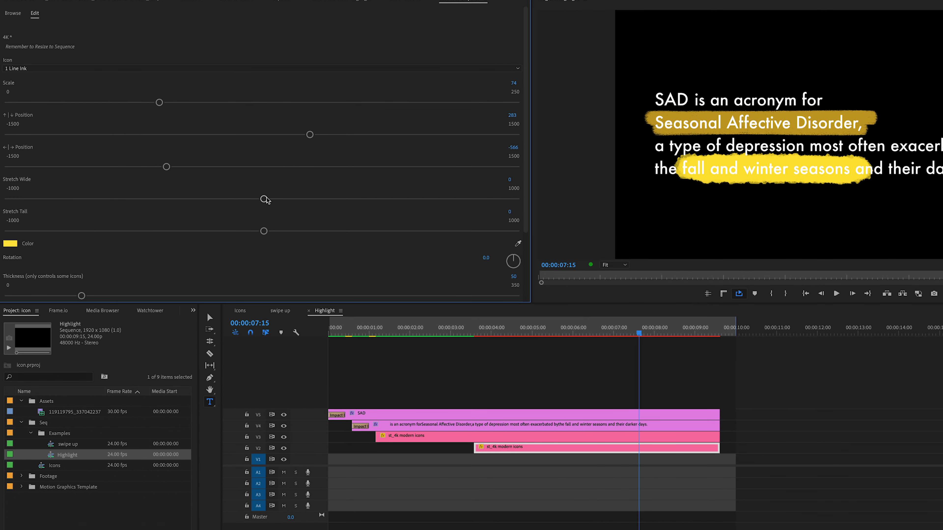
{"action": "left_click_drag", "start_coordinate": [264, 200], "coordinate": [256, 200]}
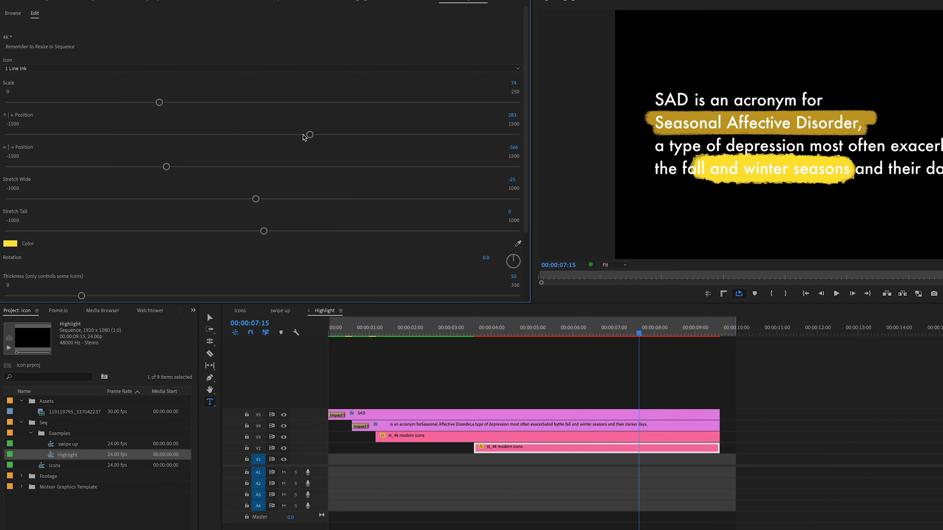
{"action": "mouse_move", "coordinate": [168, 168]}
{"action": "left_mouse_down"}
{"action": "mouse_move", "coordinate": [147, 167]}
{"action": "mouse_move", "coordinate": [157, 168]}
{"action": "left_mouse_up"}
{"action": "left_click_drag", "start_coordinate": [258, 200], "coordinate": [256, 200]}
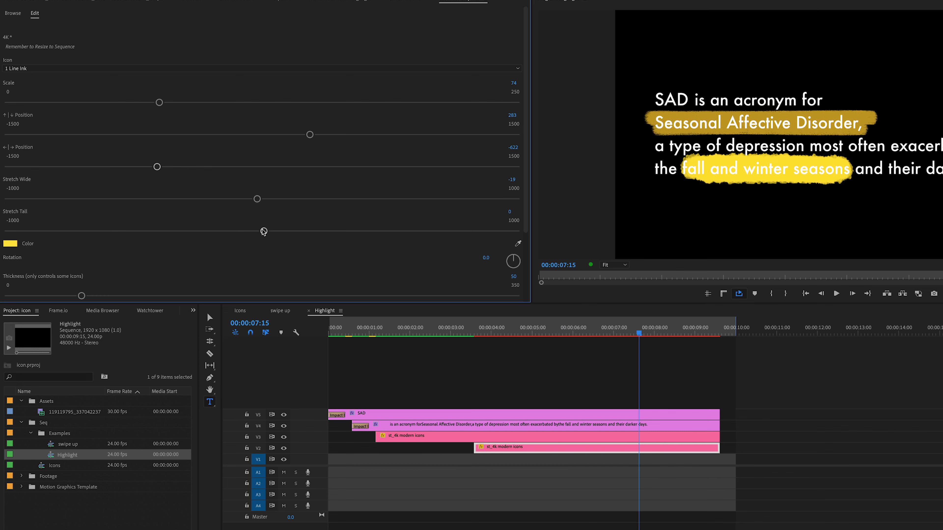
{"action": "left_click_drag", "start_coordinate": [262, 231], "coordinate": [256, 231]}
{"action": "left_click_drag", "start_coordinate": [310, 135], "coordinate": [311, 135]}
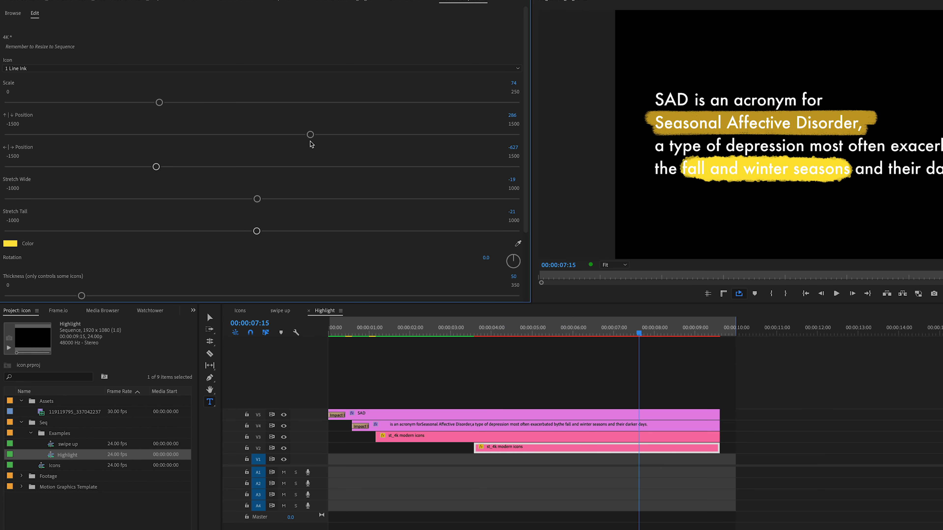
Step: Set the opacity of the V2 highlight graphic to 75
{"action": "scroll", "coordinate": [307, 266], "scroll_direction": "down", "scroll_amount": 3}
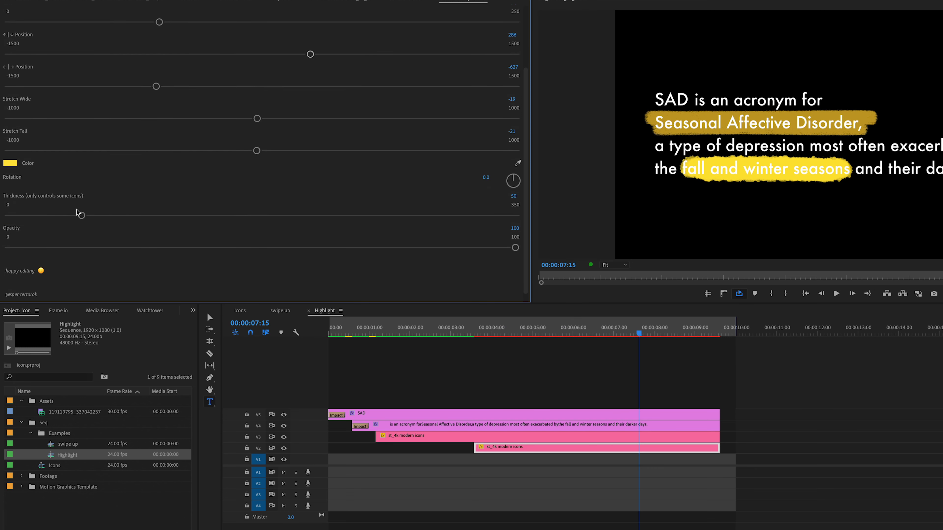
{"action": "mouse_move", "coordinate": [82, 216]}
{"action": "left_mouse_down"}
{"action": "mouse_move", "coordinate": [365, 216]}
{"action": "mouse_move", "coordinate": [49, 215]}
{"action": "left_mouse_up"}
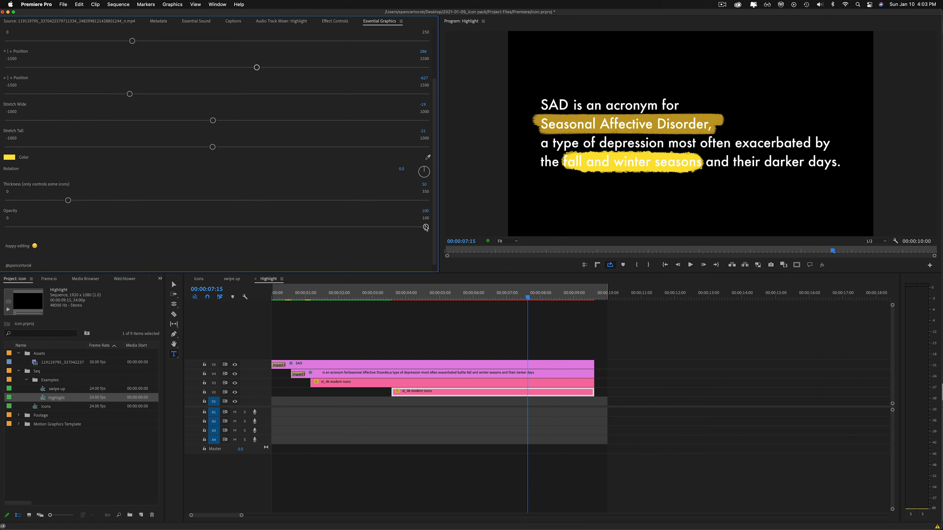
{"action": "left_click_drag", "start_coordinate": [426, 227], "coordinate": [329, 229]}
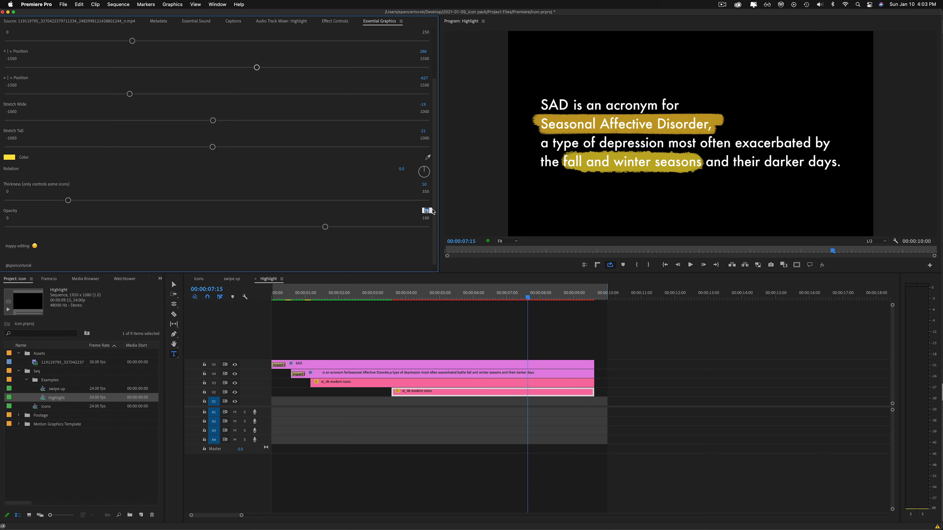
{"action": "type", "text": "75"}
Step: Deselect the V2 clip, render the Highlight sequence's preview and play it back to check both highlight animations
{"action": "left_click", "coordinate": [510, 327]}
{"action": "left_click_drag", "start_coordinate": [490, 293], "coordinate": [370, 293]}
{"action": "key", "text": "Return"}
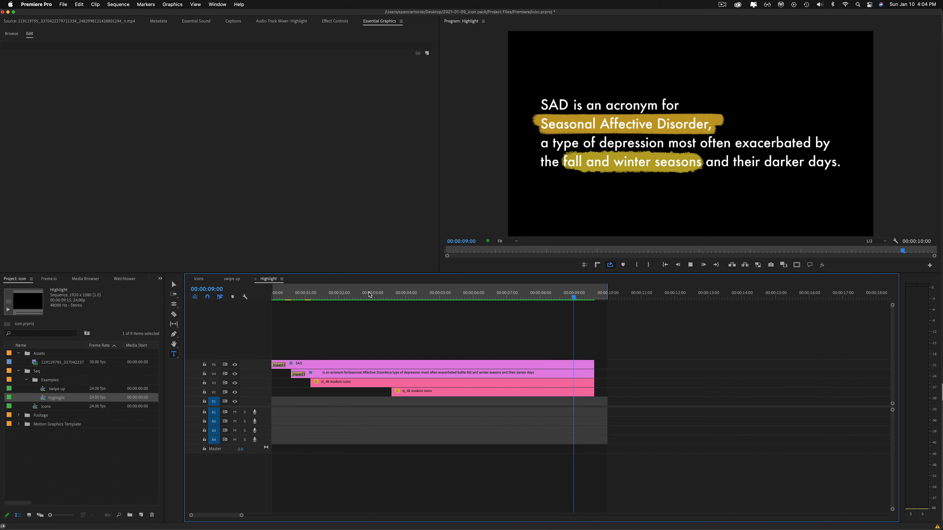
{"action": "key", "text": "space"}
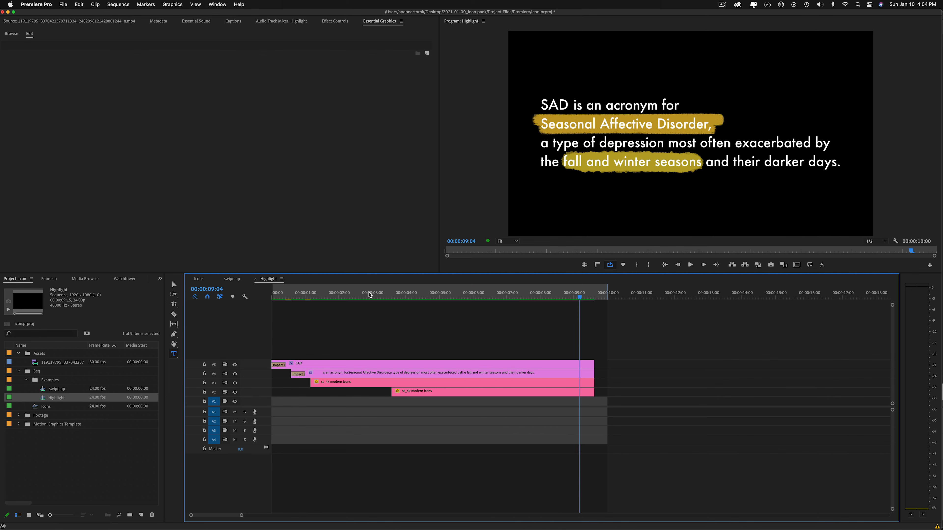